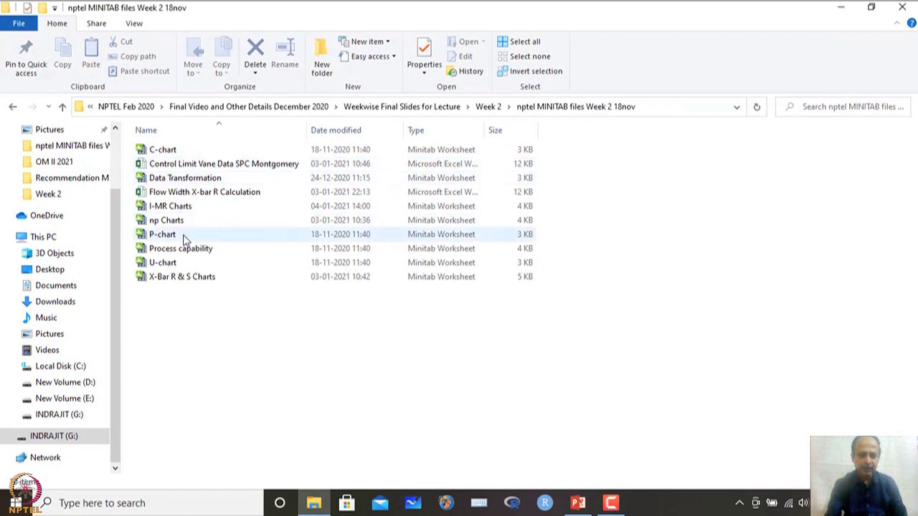
Step: Open the Process capability worksheet and look over the container columns and the Sample_piston and Ring 1 to Ring 5 columns
double_click(177, 250)
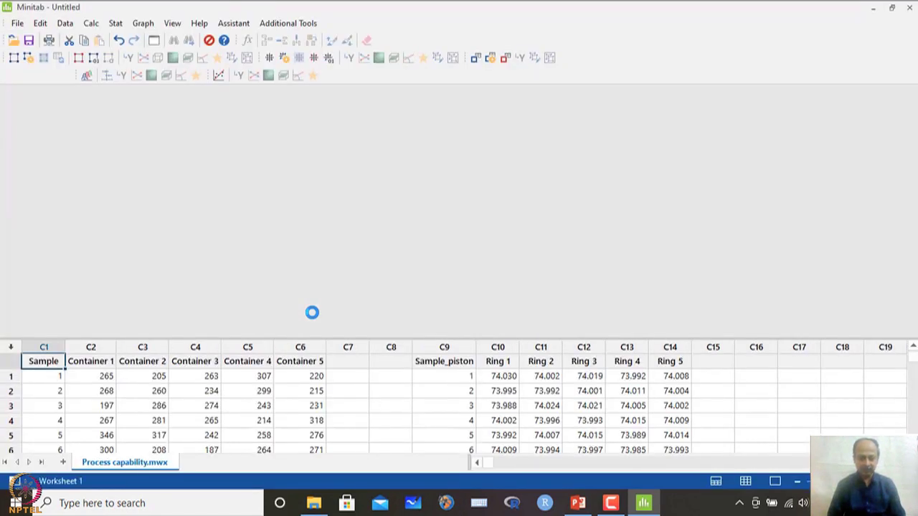
drag(38, 344, 294, 366)
drag(456, 349, 667, 362)
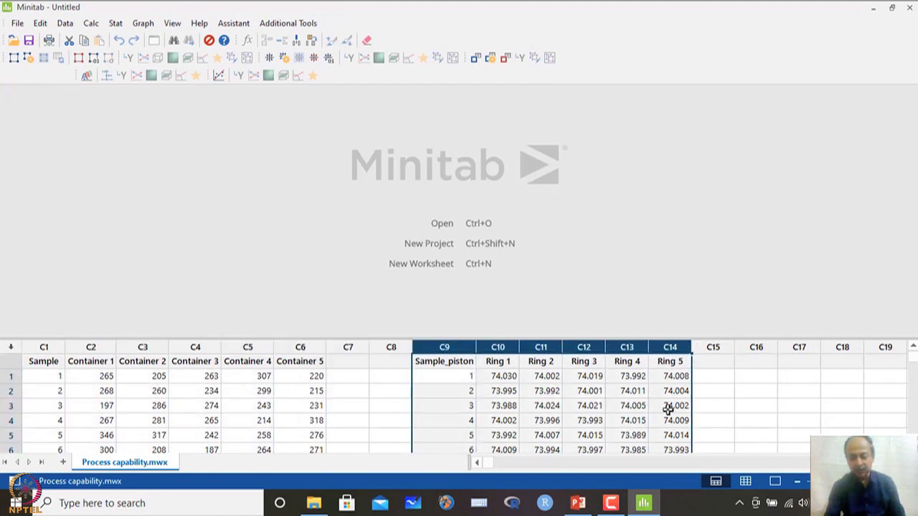
click(452, 362)
click(518, 363)
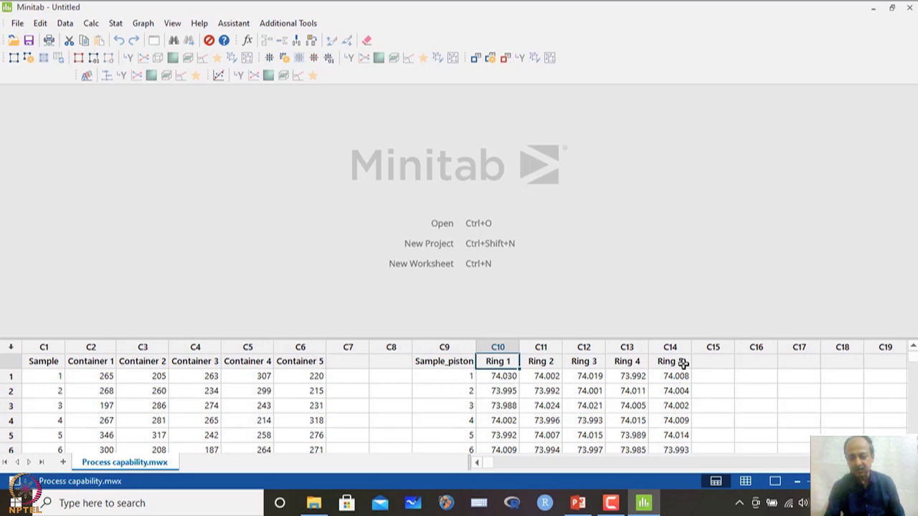
click(678, 362)
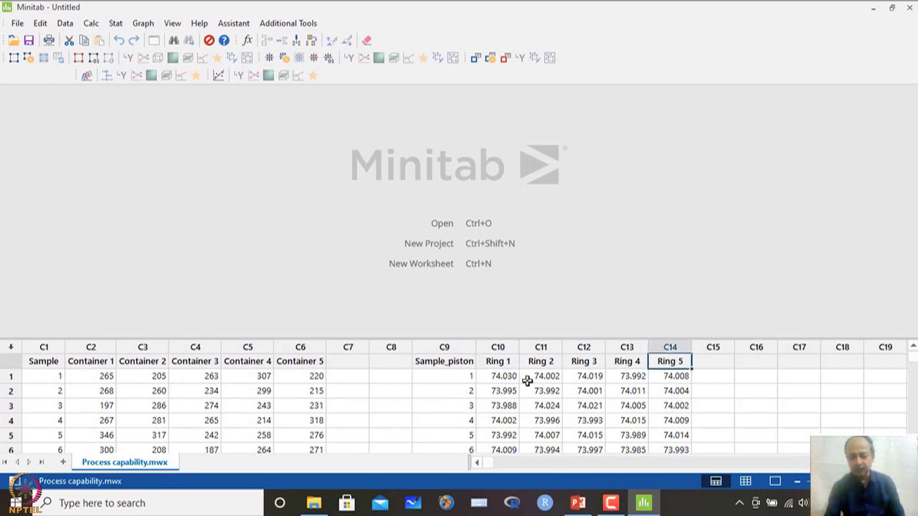
Step: Start a normal-distribution capability analysis with subgroups across rows of Ring 1 to Ring 5
click(117, 25)
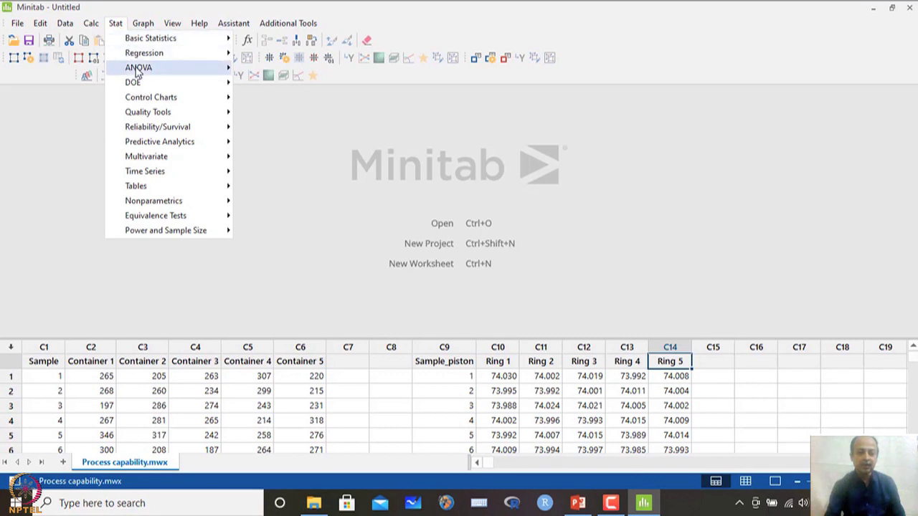
mouse_move(144, 113)
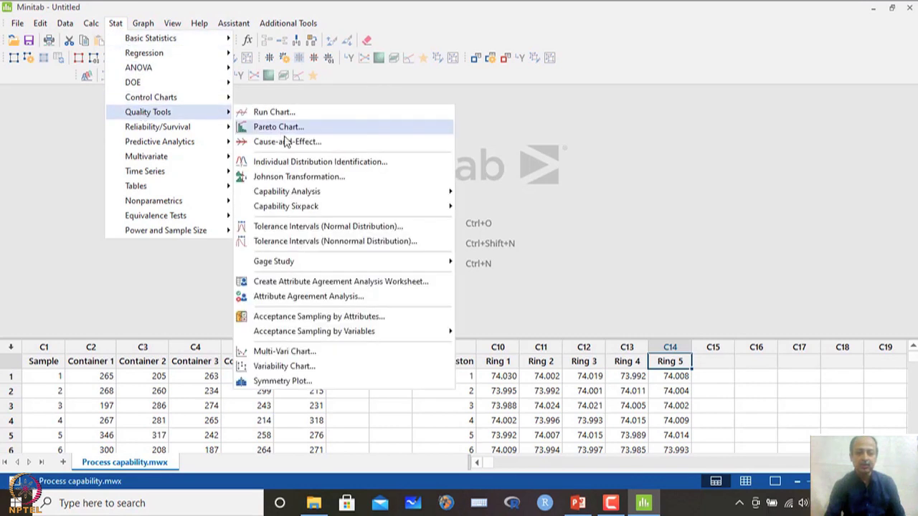
mouse_move(322, 199)
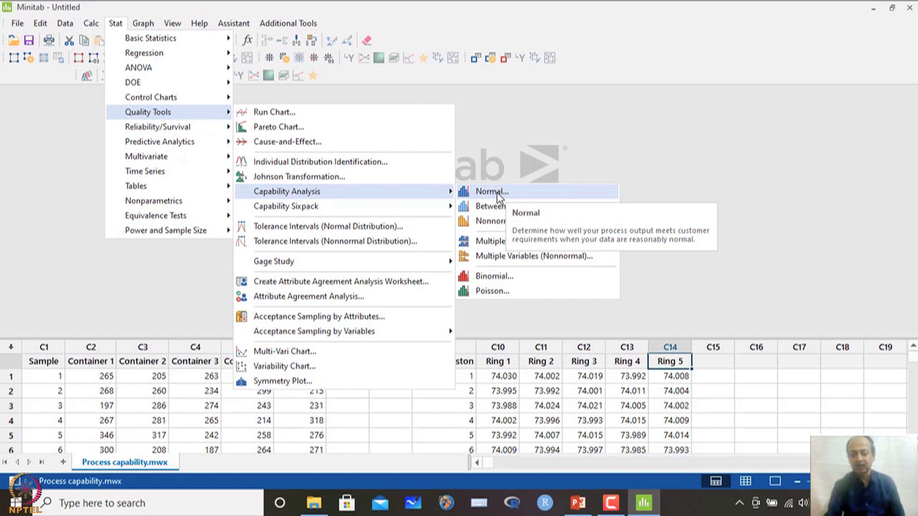
click(493, 193)
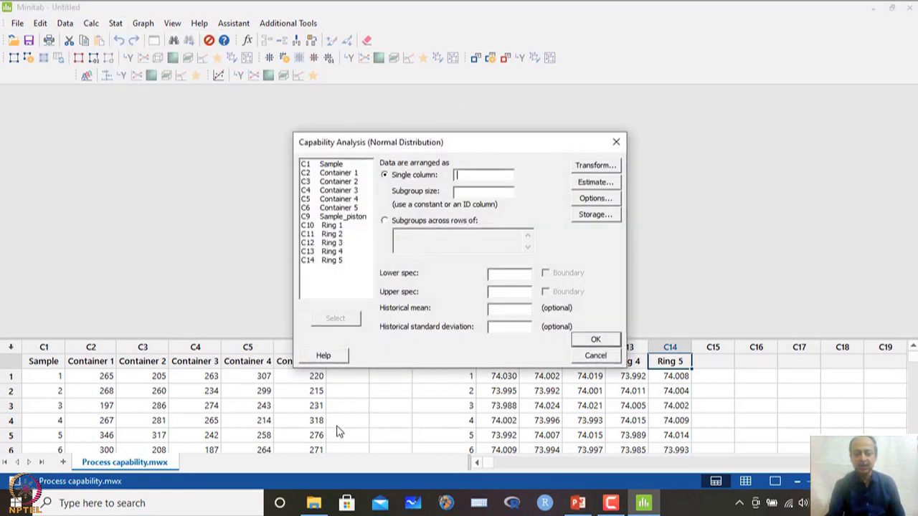
click(399, 238)
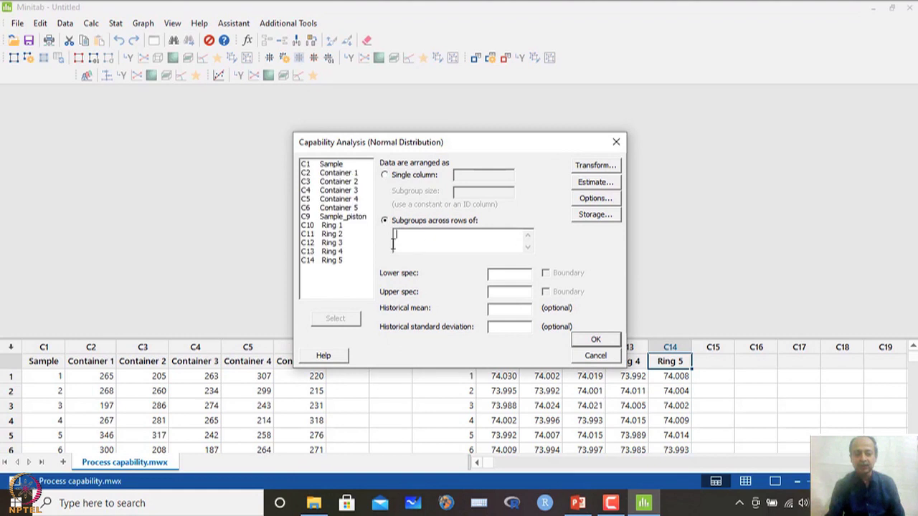
click(335, 227)
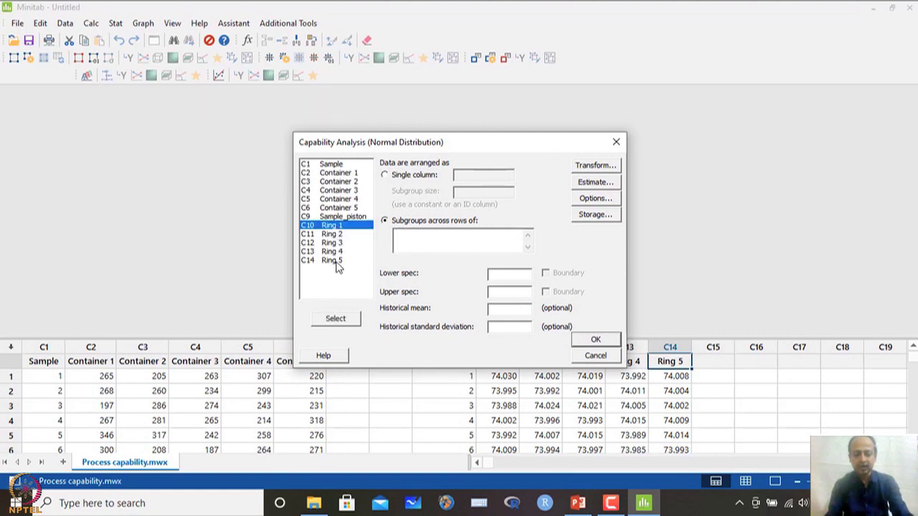
ctrl+click(334, 261)
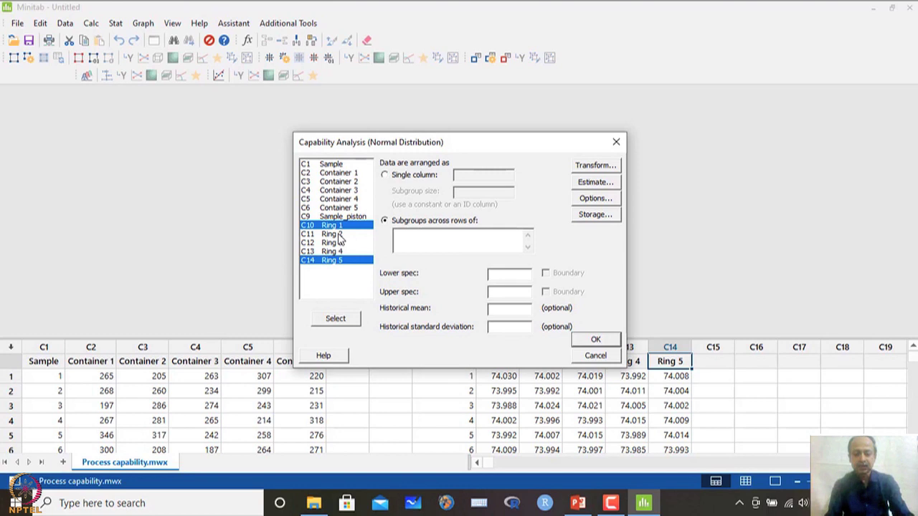
shift+click(340, 237)
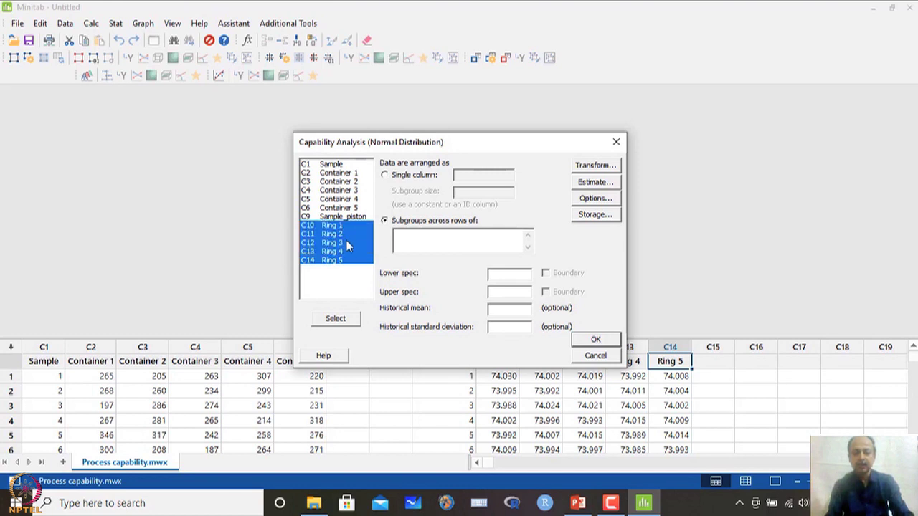
click(336, 318)
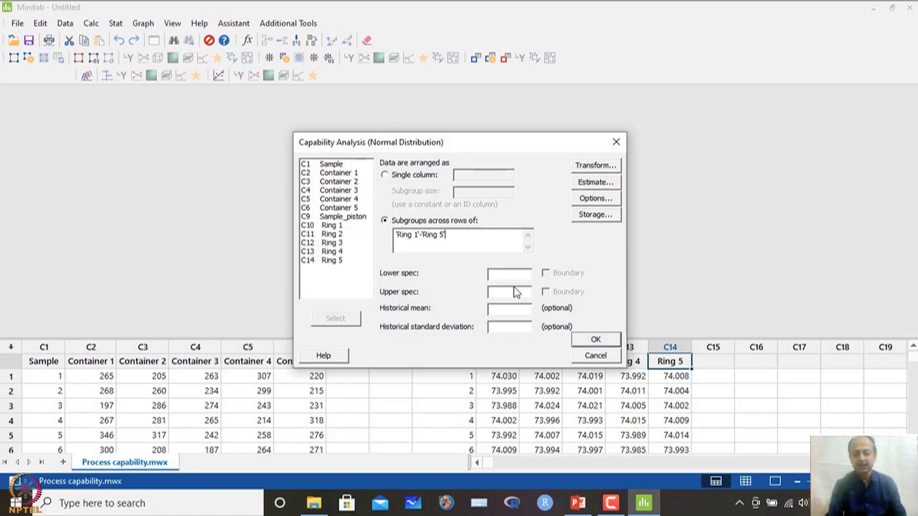
Step: Set the lower spec to 73.645 and the upper spec to 74.035
click(509, 272)
text(73.)
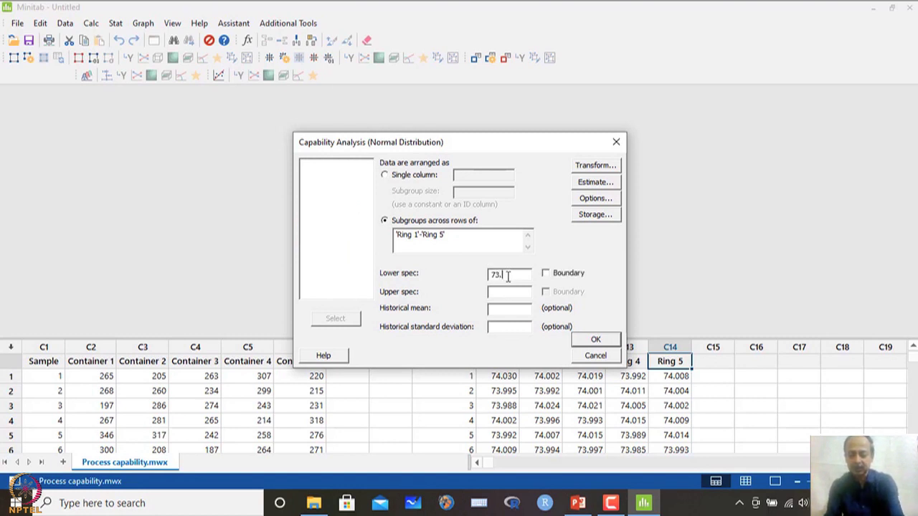
text(646)
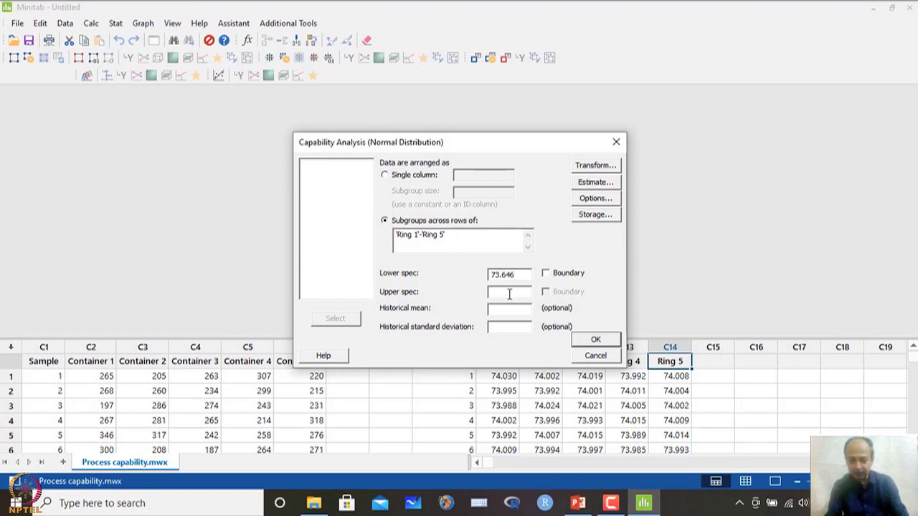
text(74.035)
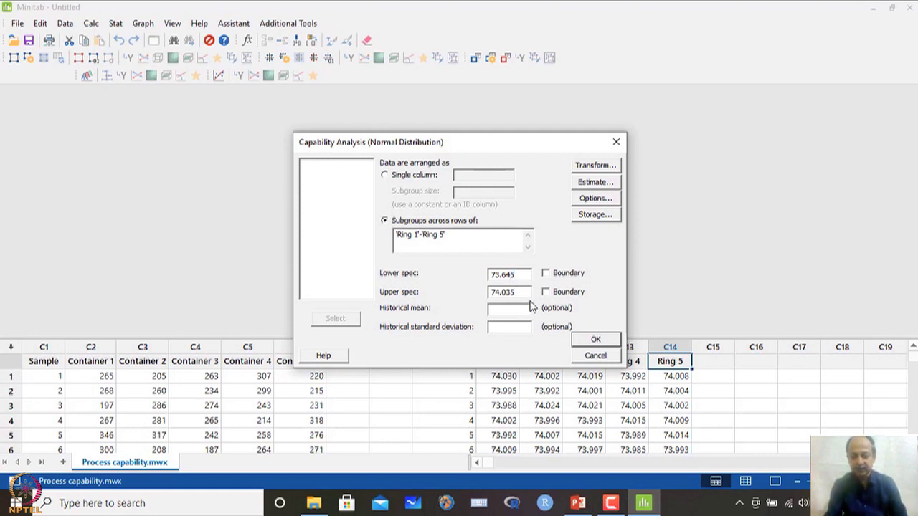
Step: Check the specification limits on the piston ring slide in PowerPoint and correct the lower spec in Minitab to 73.965
click(579, 505)
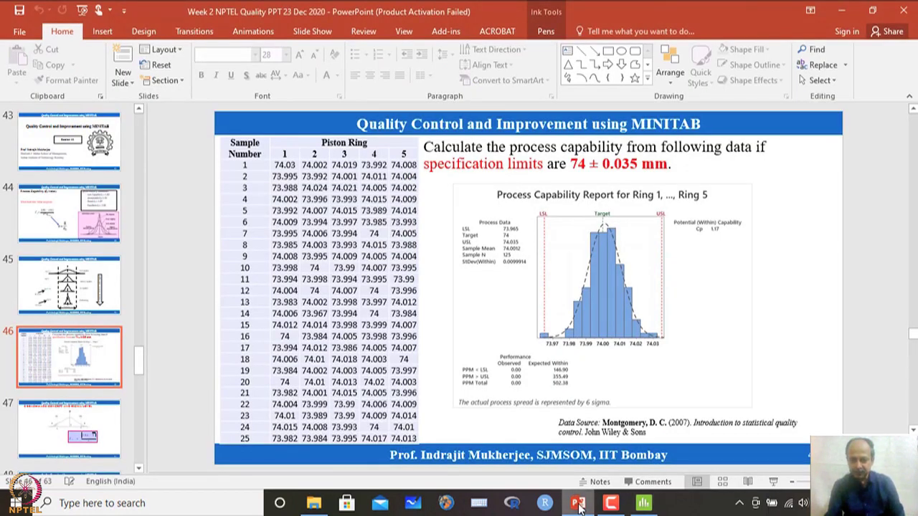
click(579, 505)
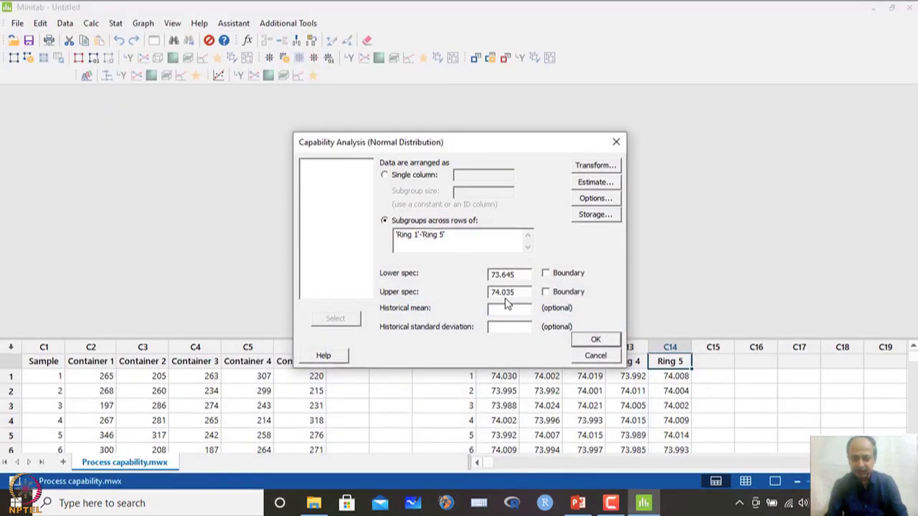
drag(501, 275, 509, 275)
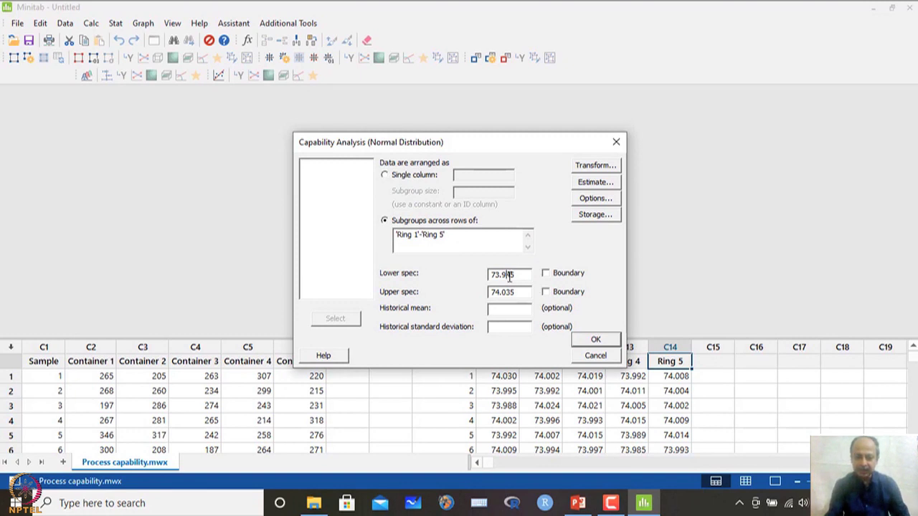
click(527, 278)
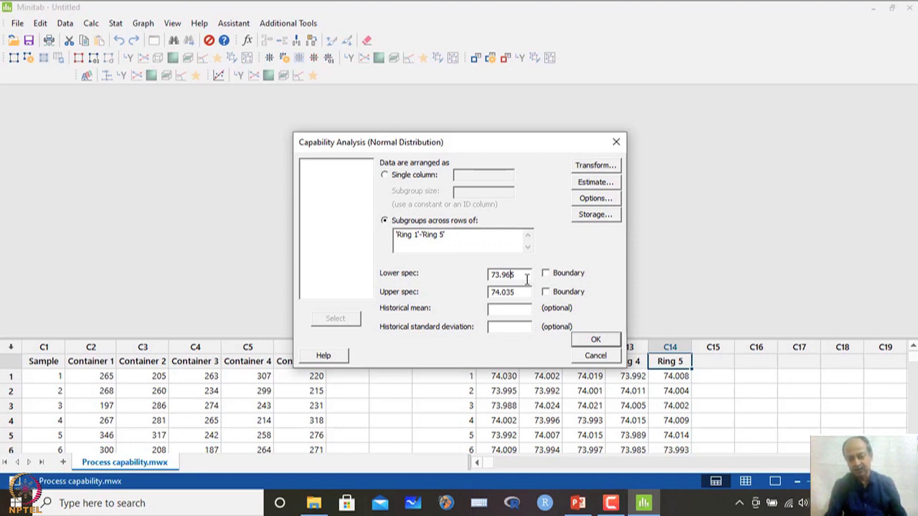
Step: Keep the data untransformed and choose Rbar as the method for estimating the within-subgroup standard deviation
click(588, 169)
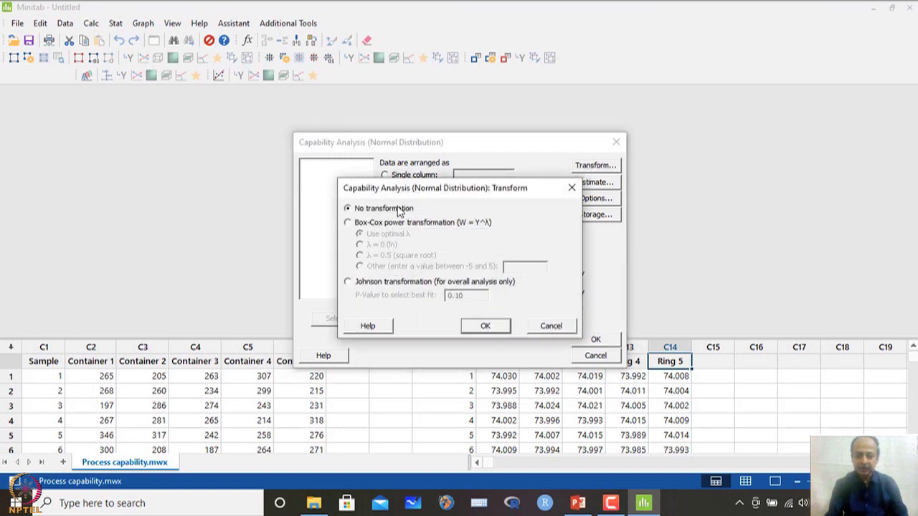
click(485, 326)
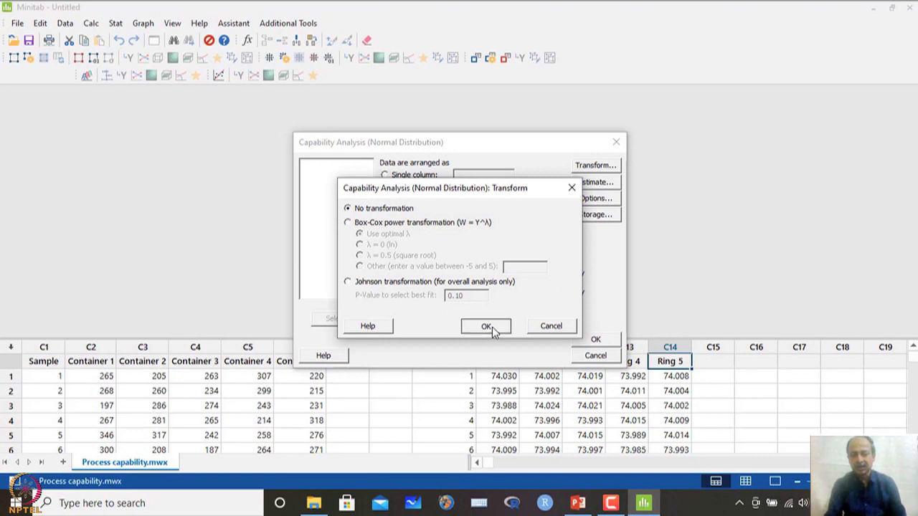
click(595, 184)
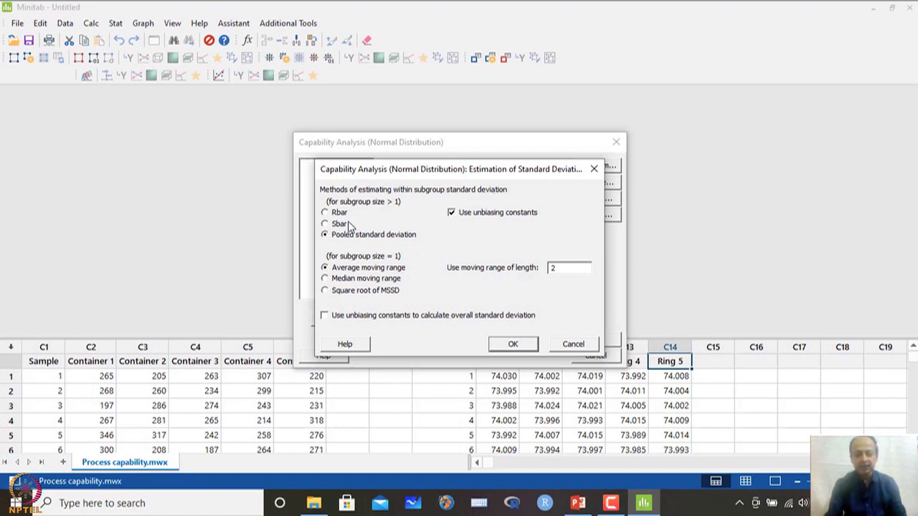
click(325, 223)
click(325, 213)
click(514, 346)
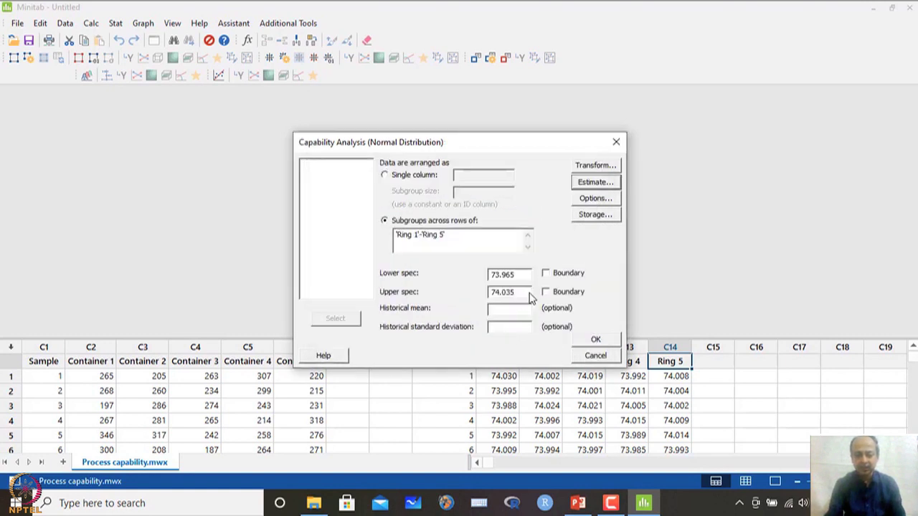
Step: Set the analysis target to 74, turn off the overall analysis, and keep the sigma tolerance K at 6
click(597, 200)
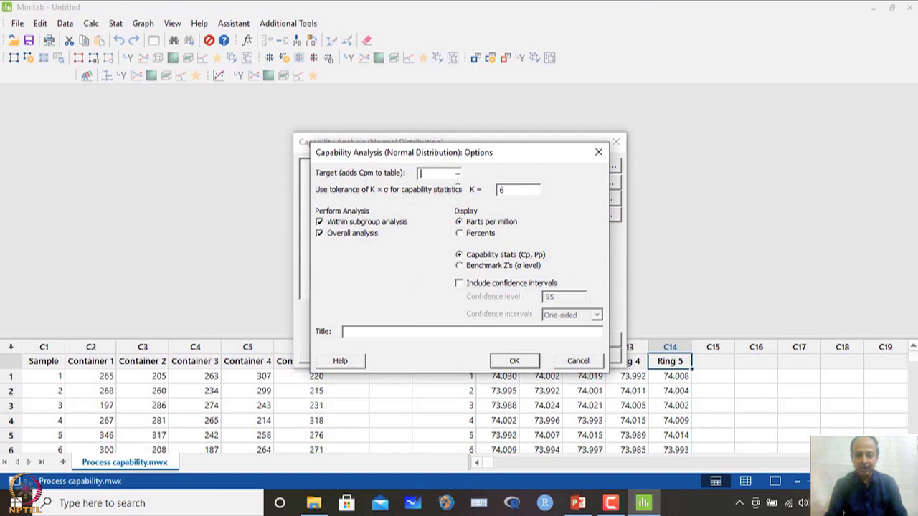
text(74)
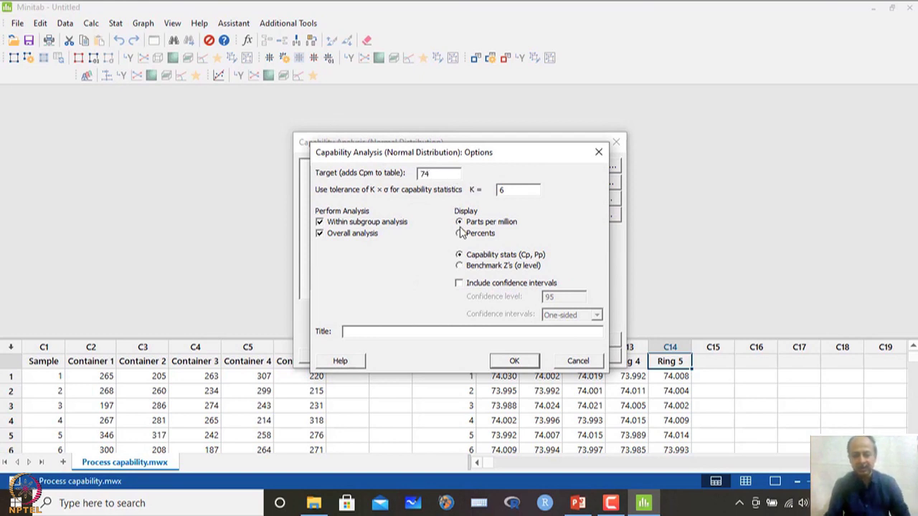
click(320, 234)
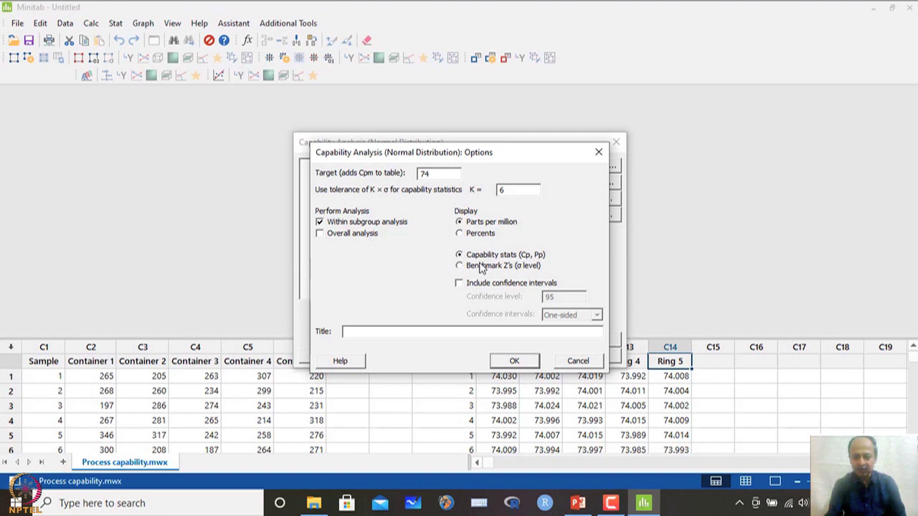
click(515, 361)
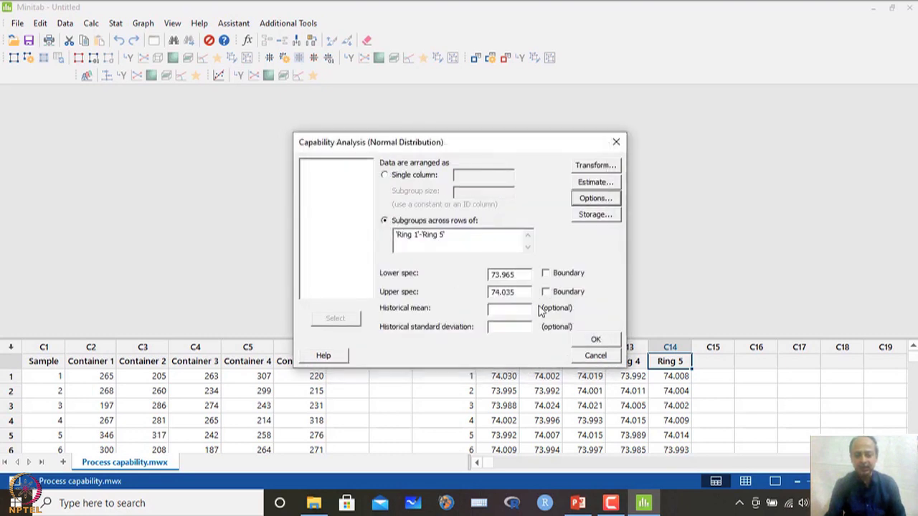
click(577, 198)
click(513, 190)
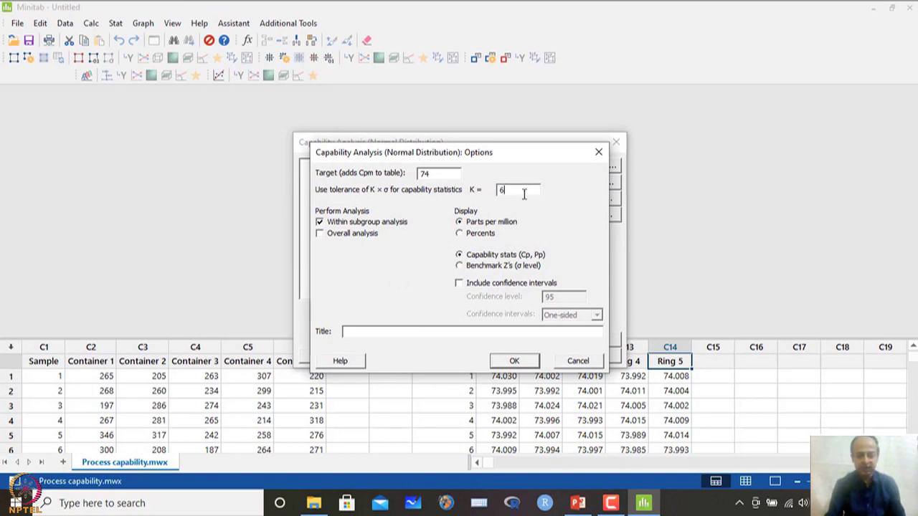
click(524, 359)
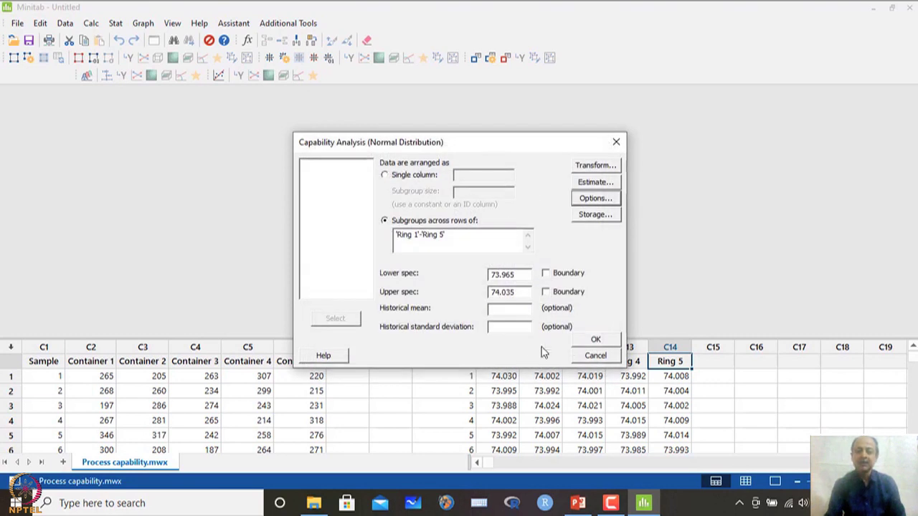
Step: Run the capability analysis and open its report graph for editing in a maximized window
click(597, 341)
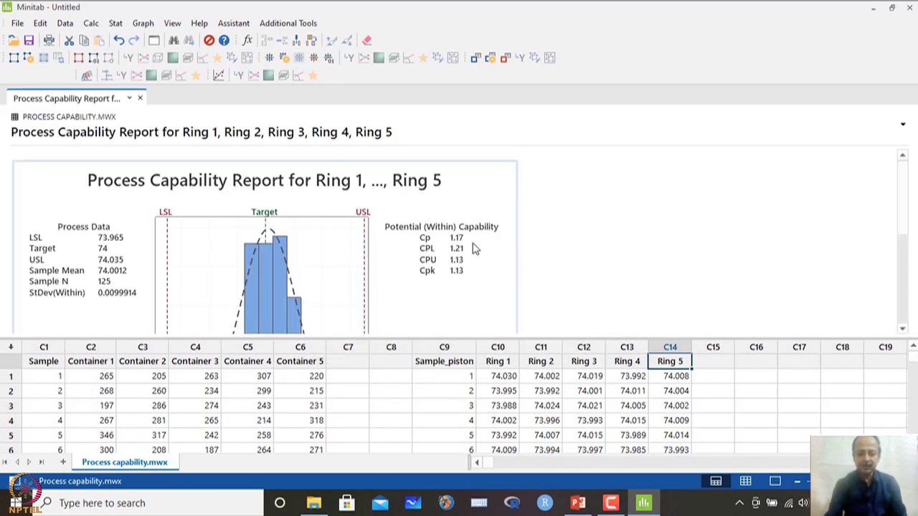
double_click(428, 184)
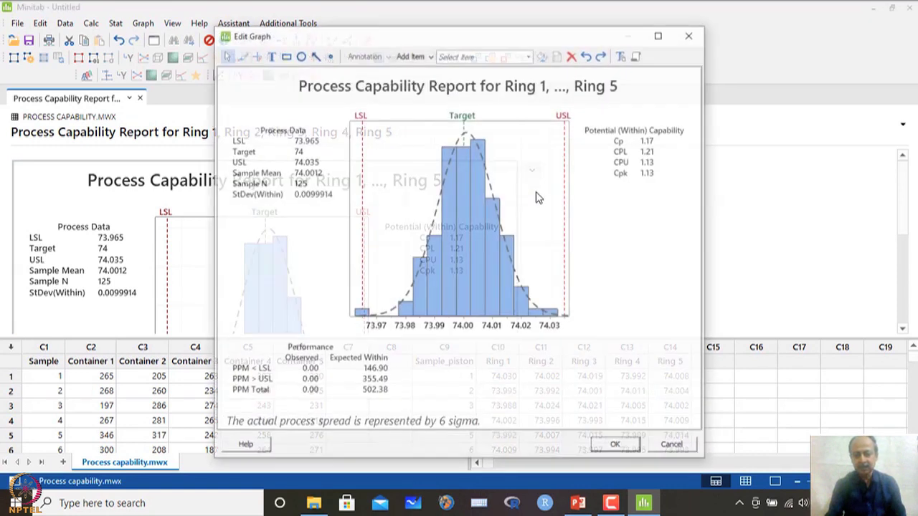
click(660, 34)
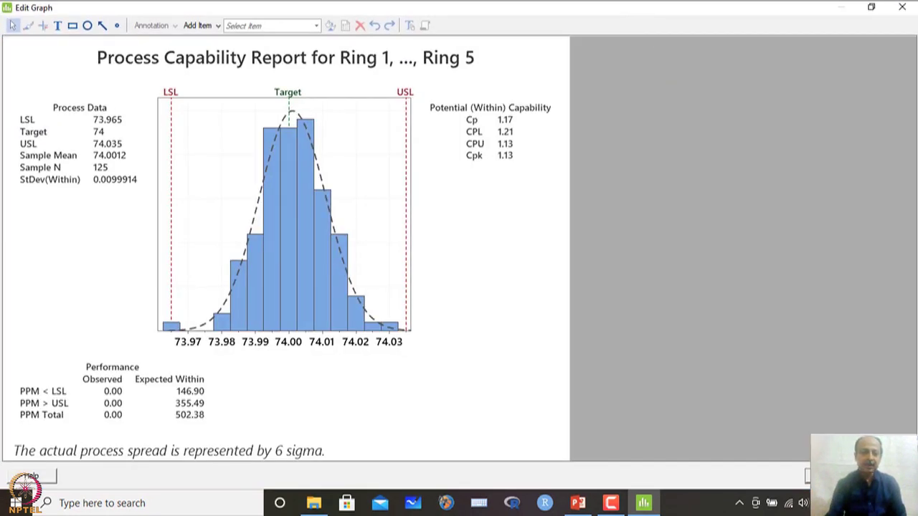